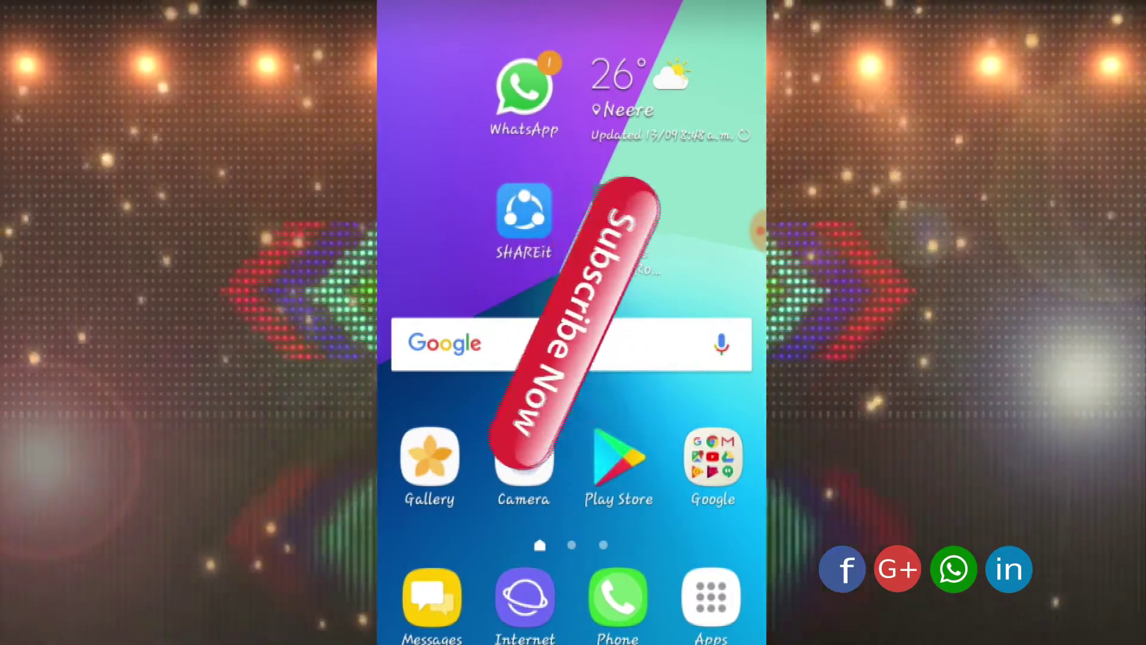
Search the Play Store for 'what's tool' and launch the installed WhatsTools: Share File Via IM app.
left_click_drag(572, 3, 571, 358)
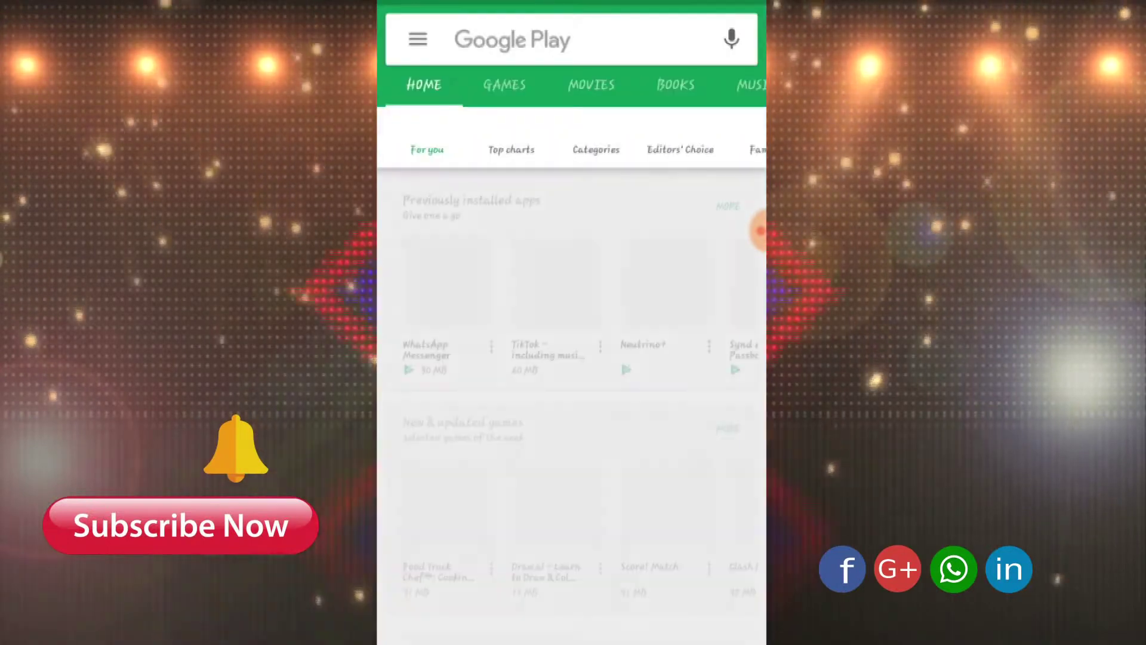
left_click(512, 40)
type("wha")
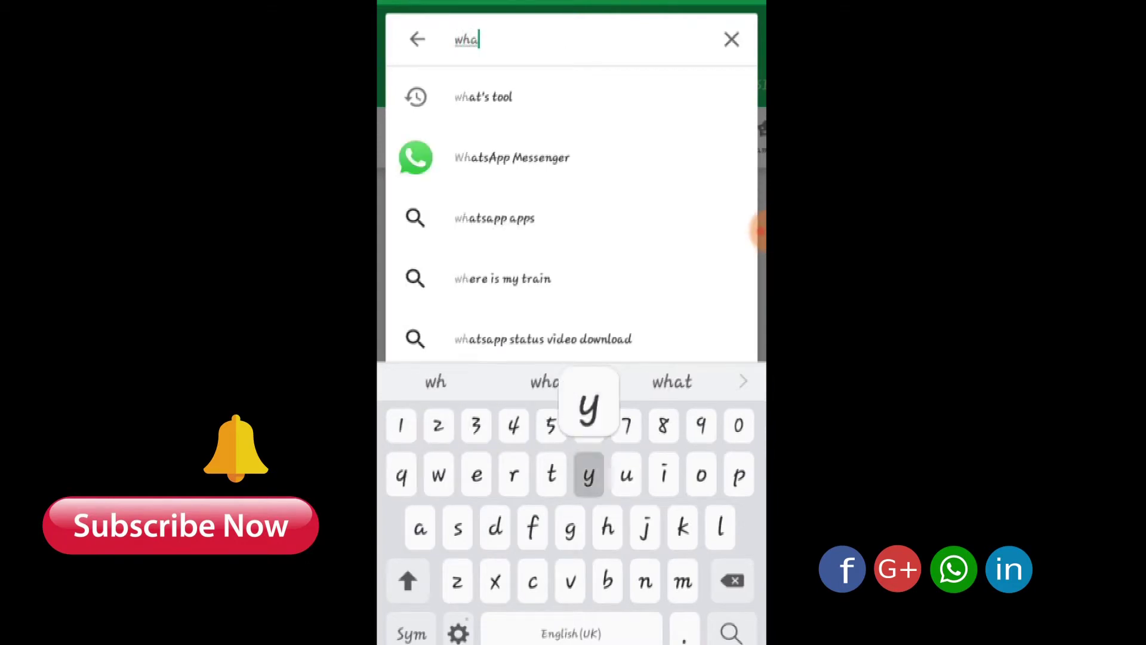
type("y")
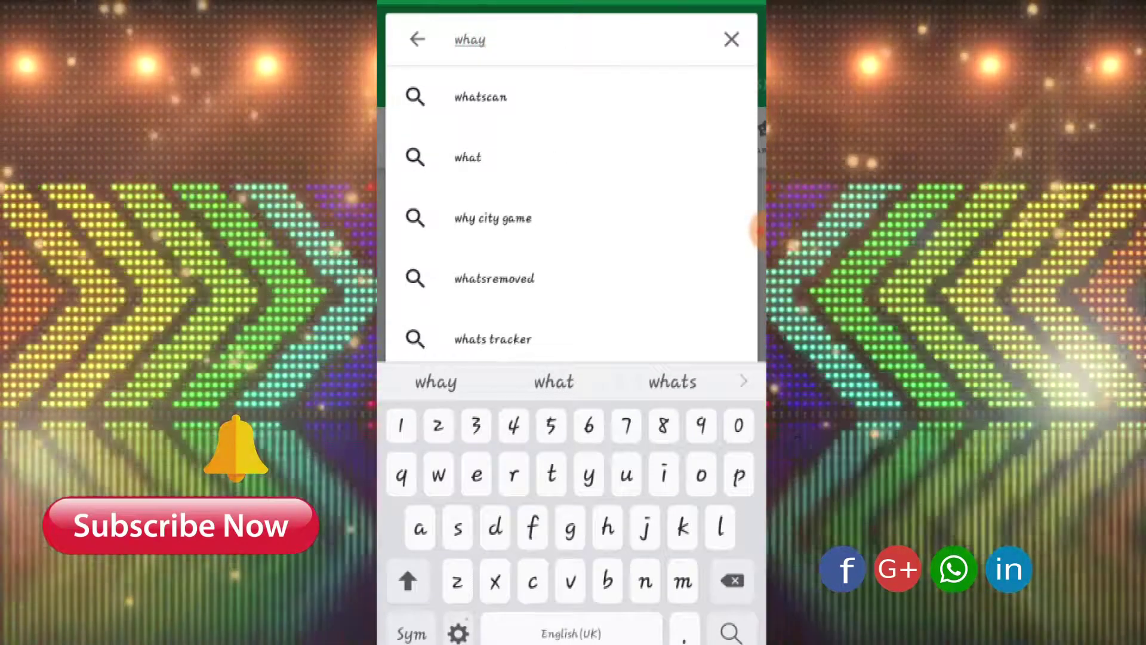
key("BackSpace")
key("BackSpace")
key("BackSpace")
key("BackSpace")
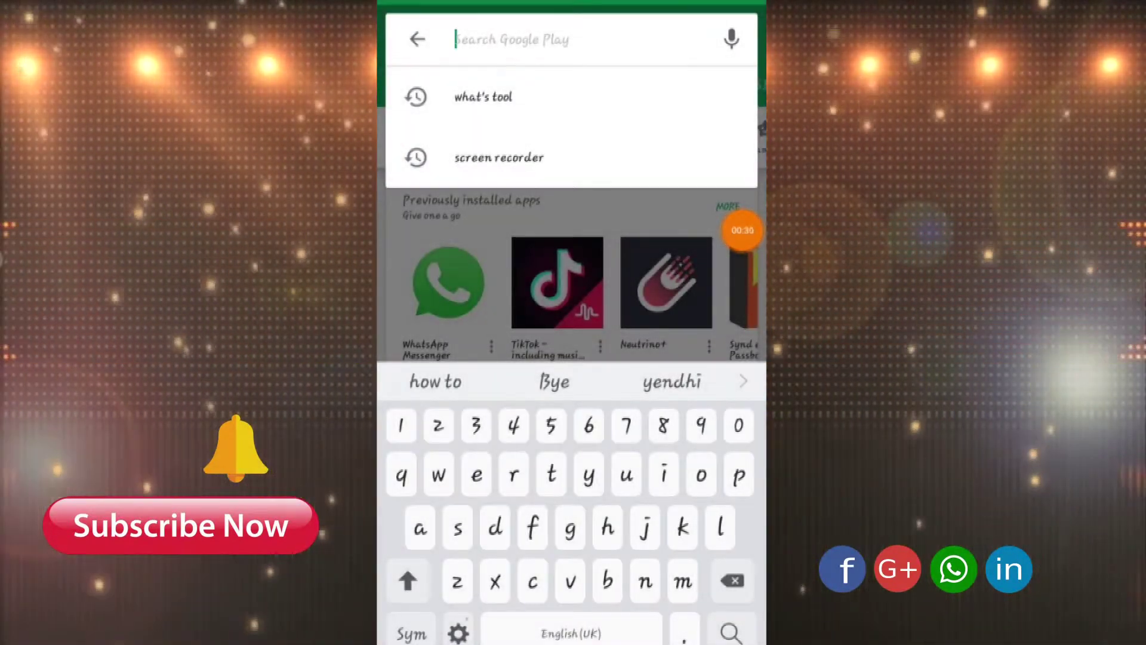
type("wh")
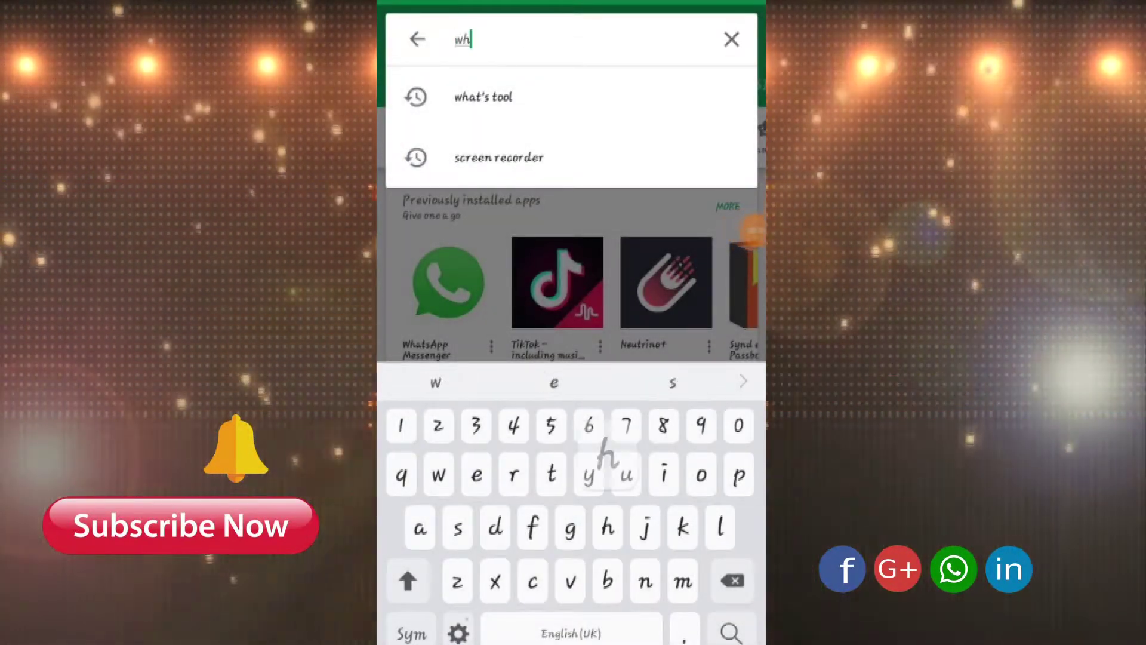
left_click(483, 97)
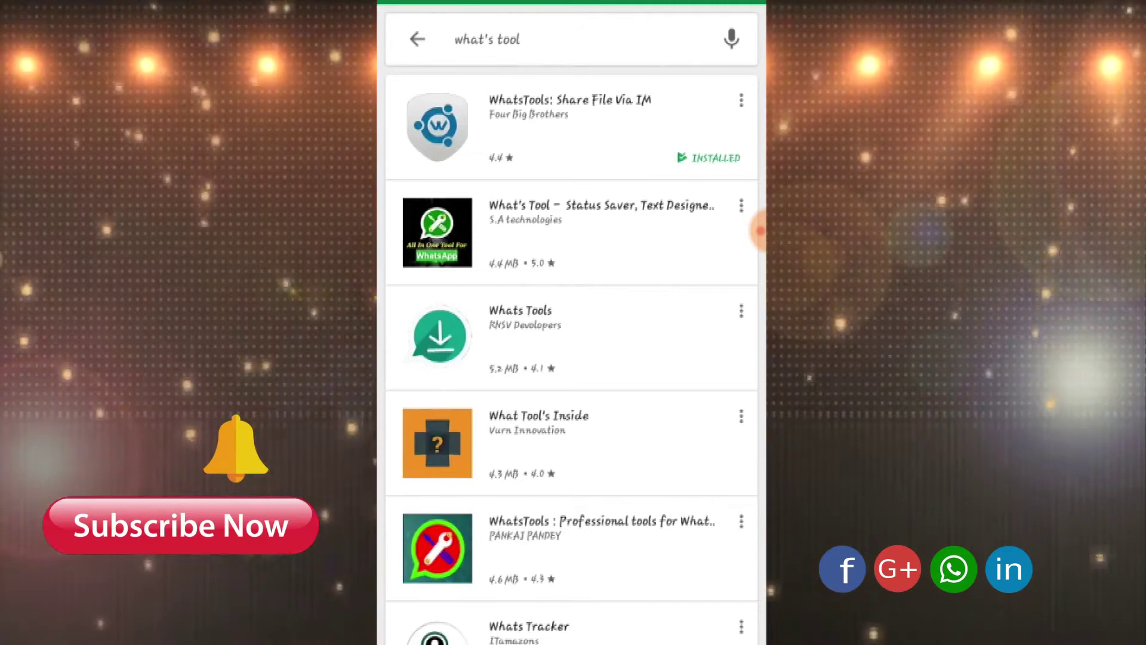
left_click(570, 114)
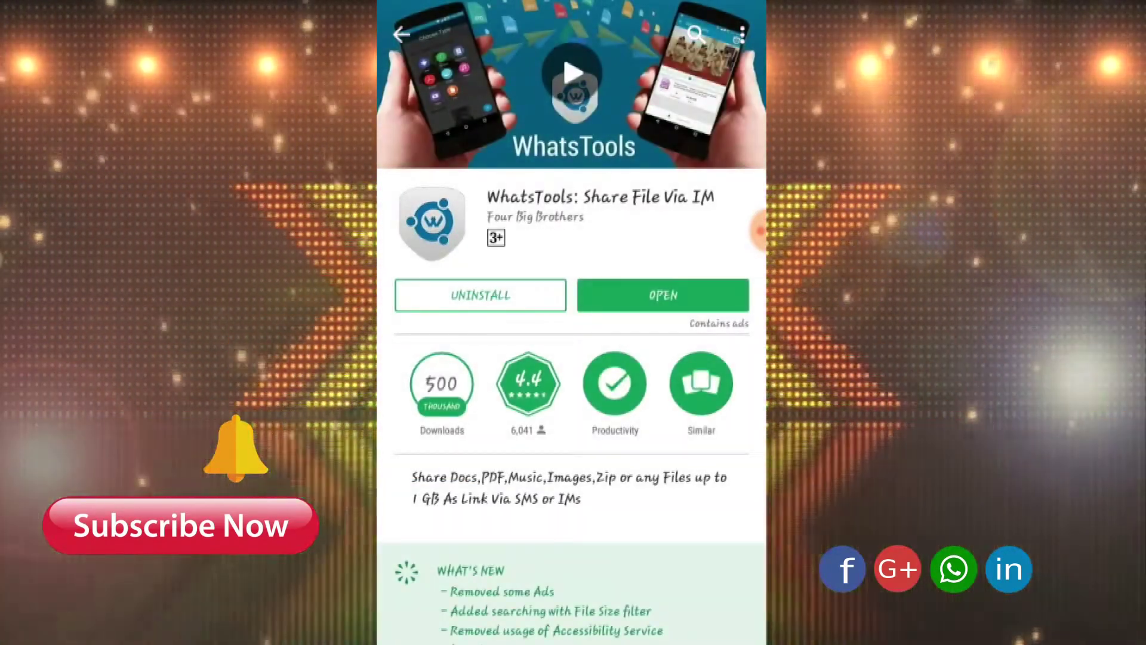
left_click(662, 295)
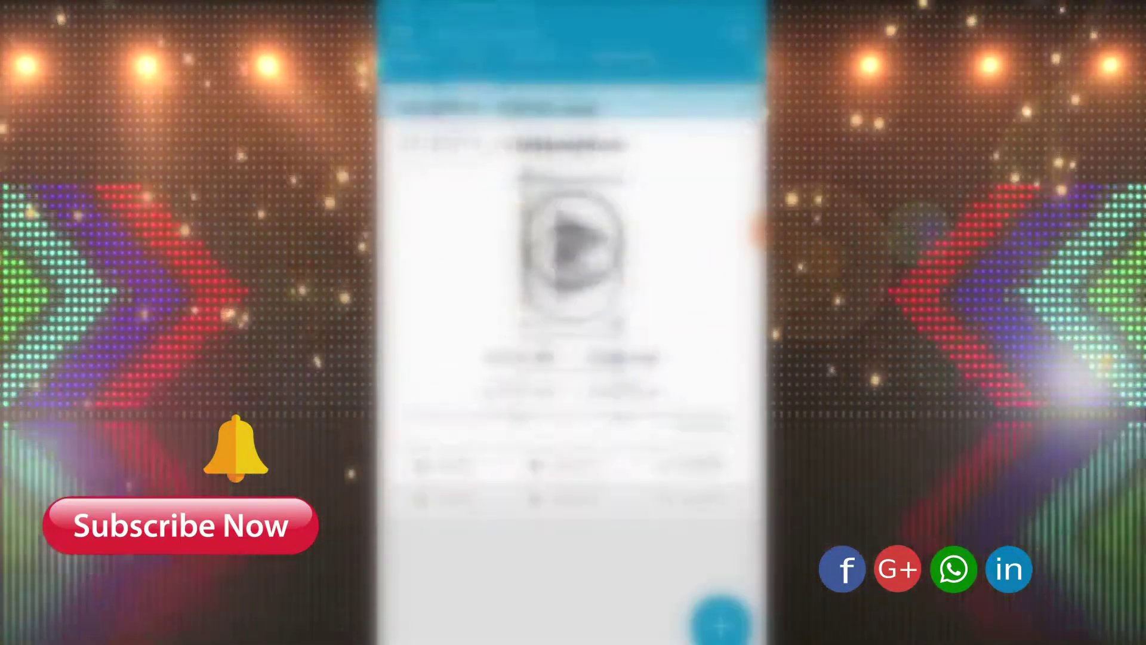
Pick a recent video in WhatsTools' file picker to share as a link.
scroll(572, 269, "down", 2)
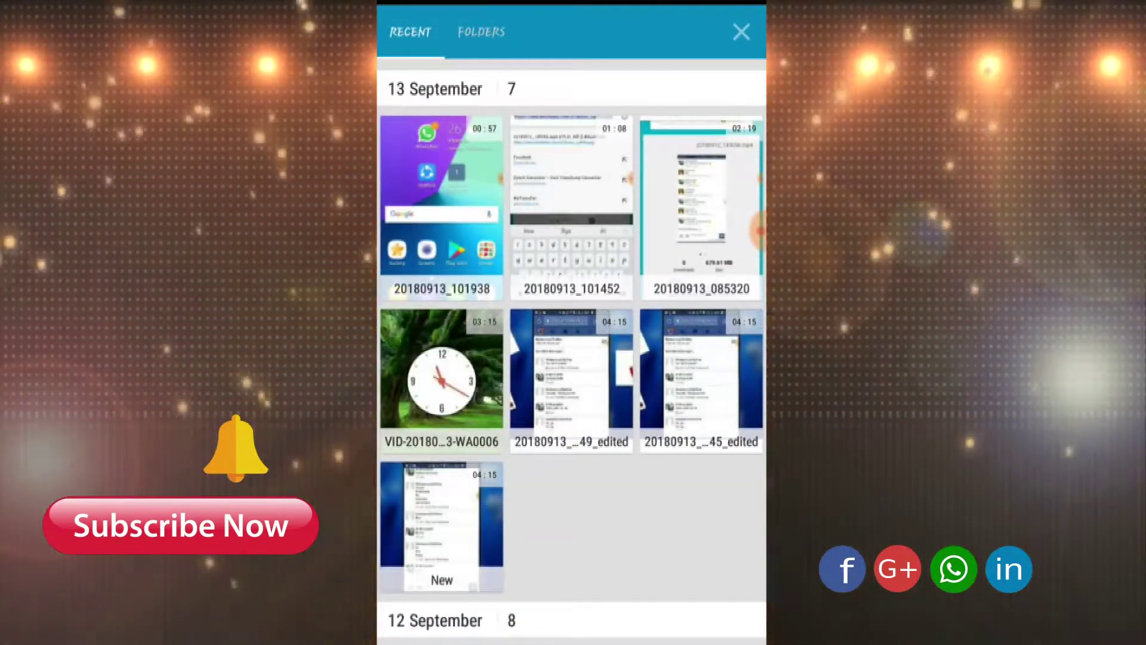
left_click(702, 203)
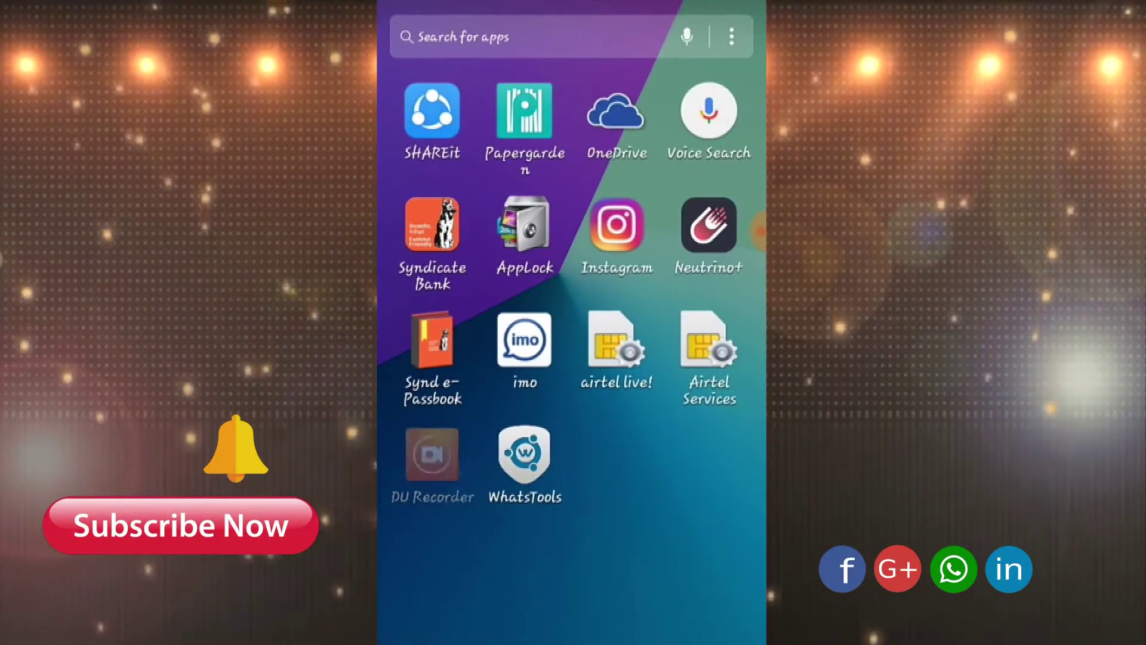
Open DU Recorder and scroll its saved recordings to find 20180912_143056.
left_click(432, 455)
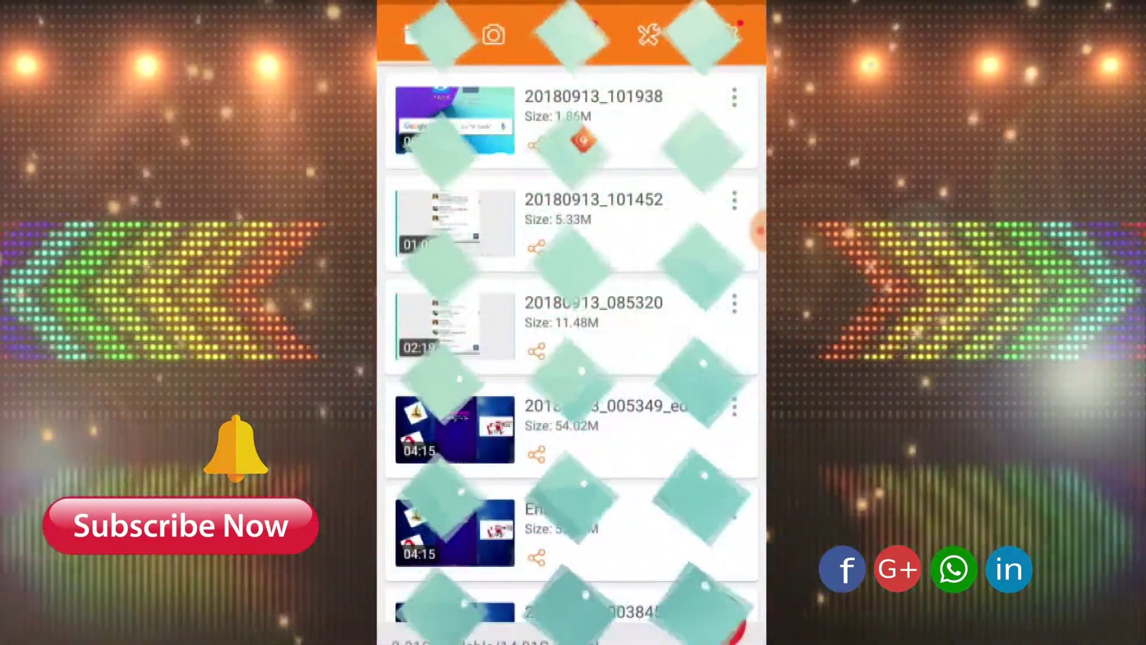
scroll(572, 358, "down", 3)
scroll(571, 359, "down", 5)
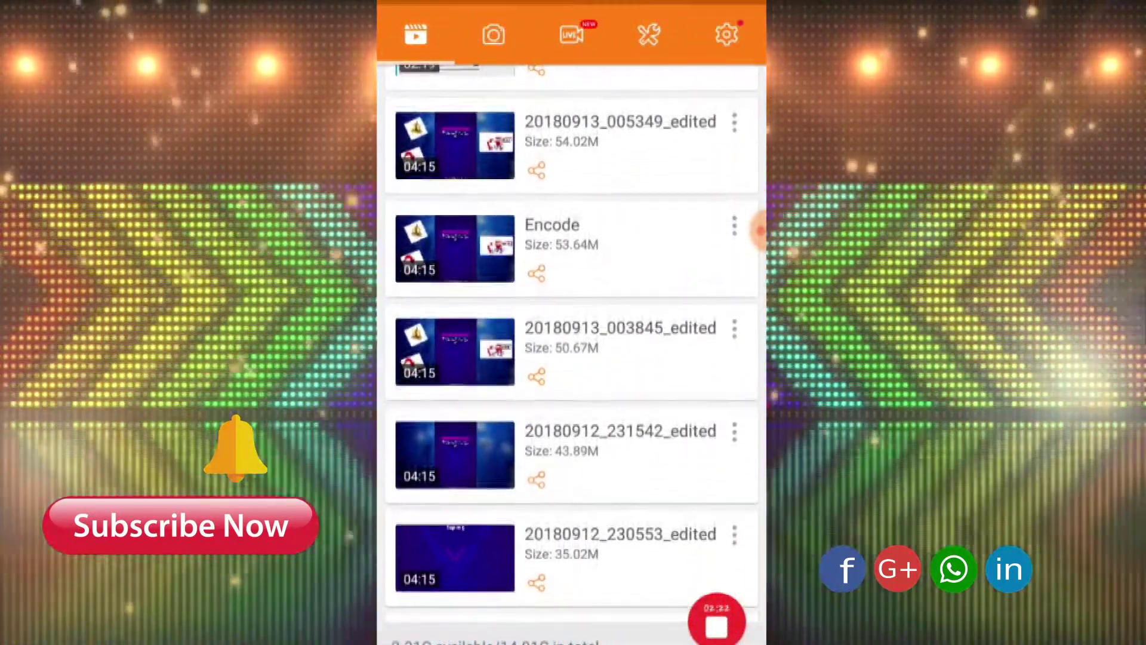
scroll(572, 346, "down", 3)
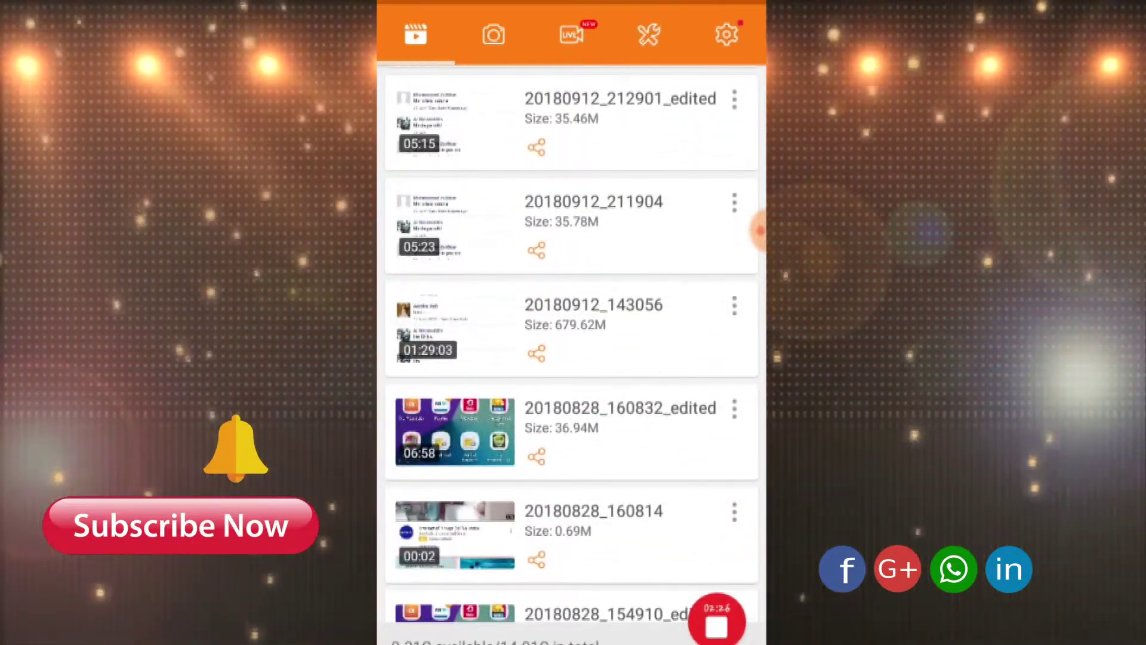
scroll(571, 358, "down", 2)
scroll(571, 358, "up", 2)
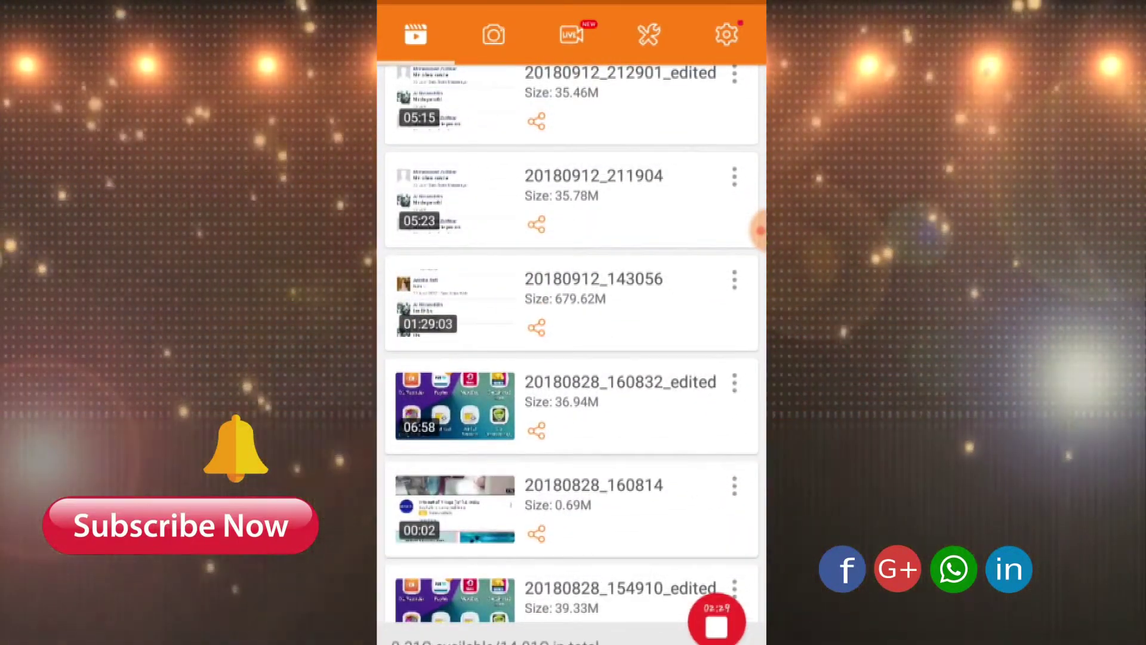
Share the 679.62M video 20180912_143056 via WhatsTools from DU Recorder's share options.
left_click(536, 327)
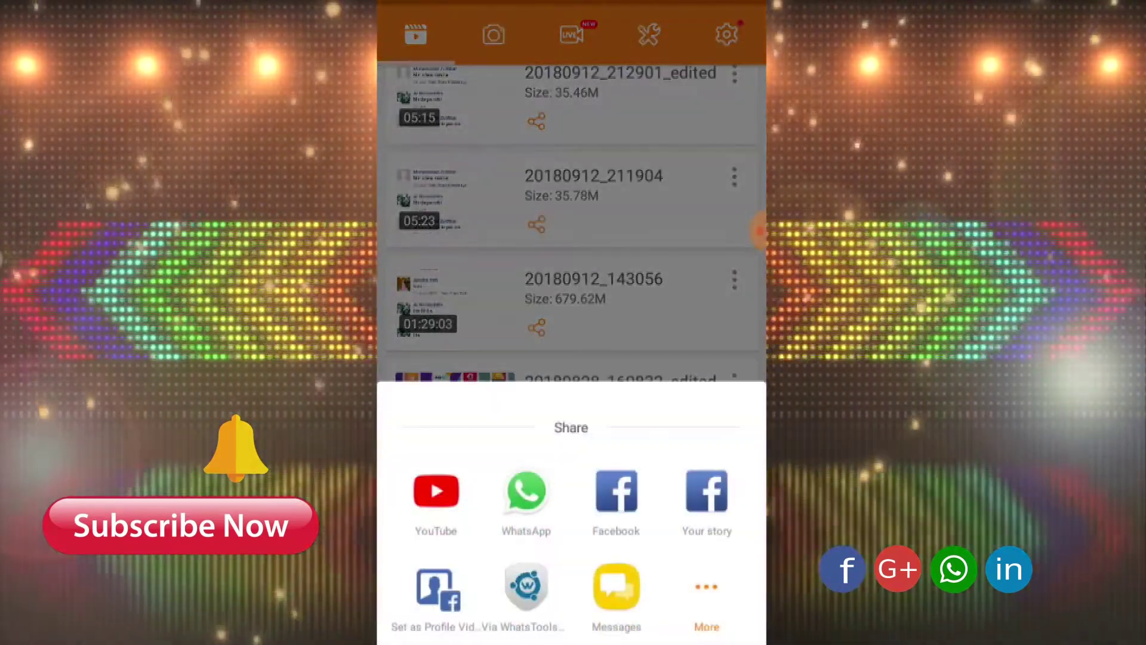
left_click(707, 597)
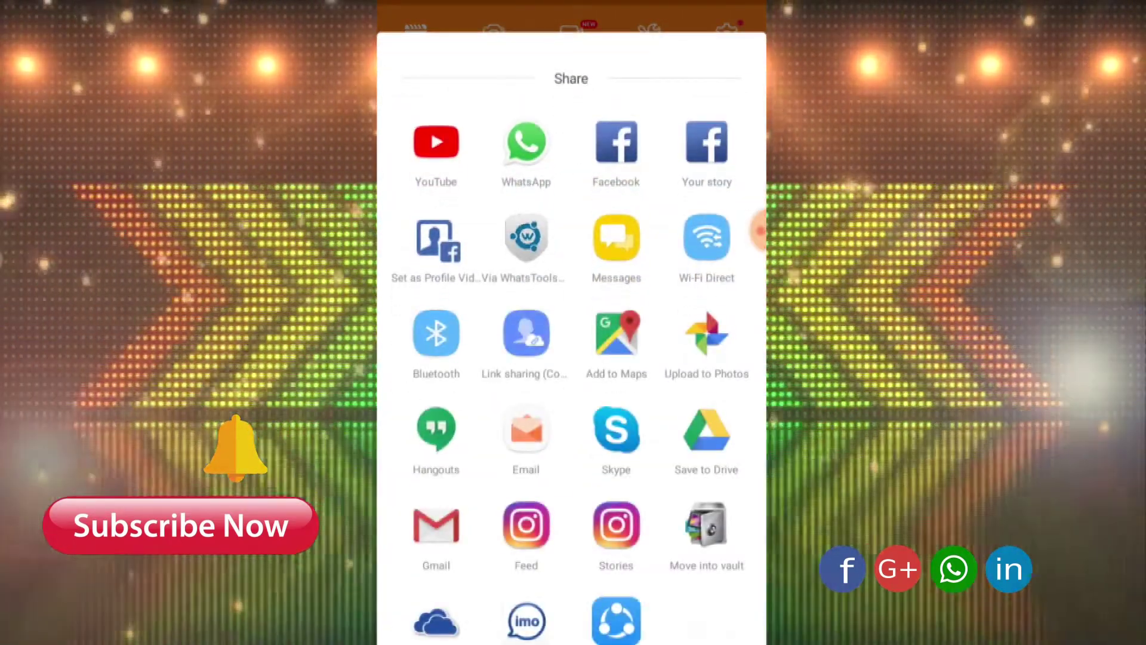
left_click(526, 245)
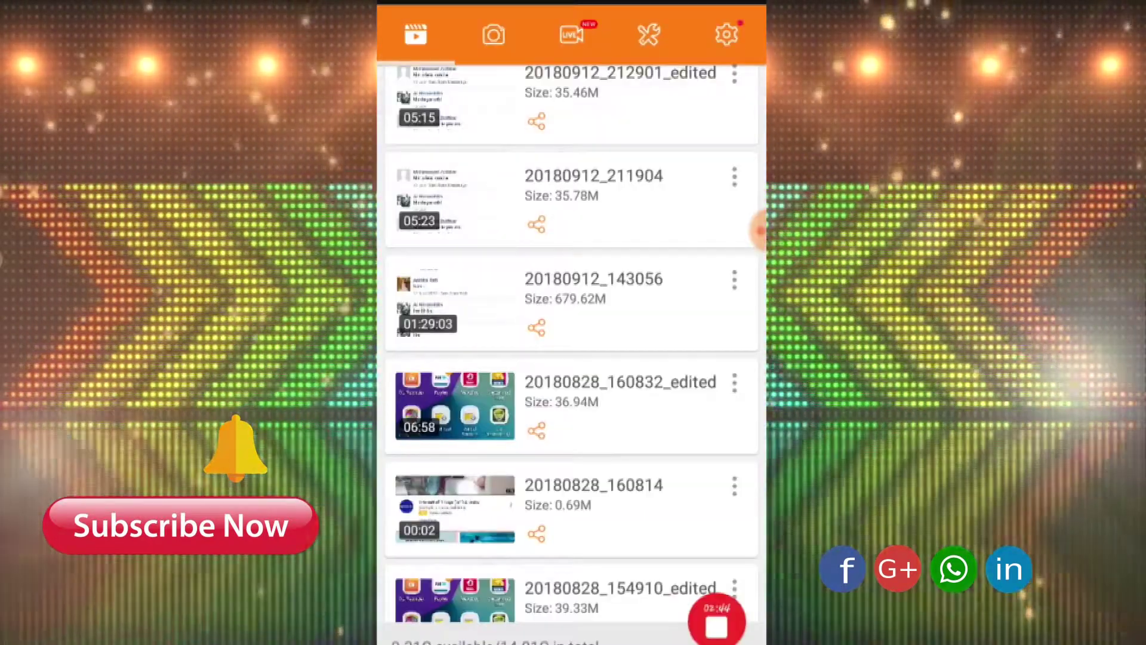
left_click(536, 325)
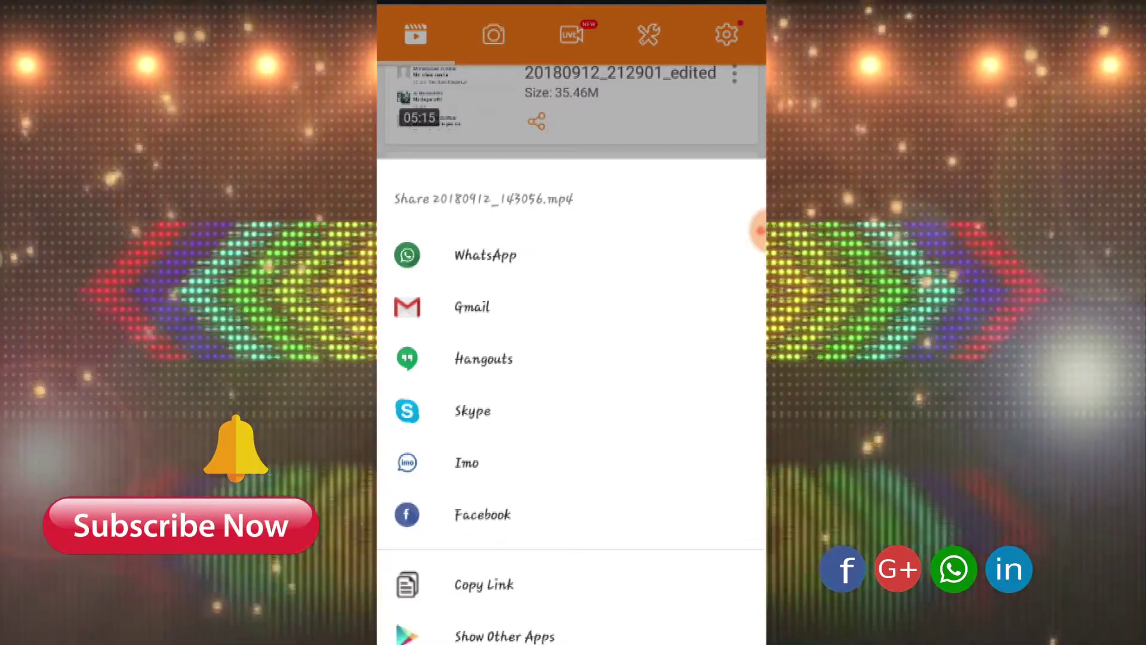
Send the video's share link through WhatsApp.
left_click(484, 255)
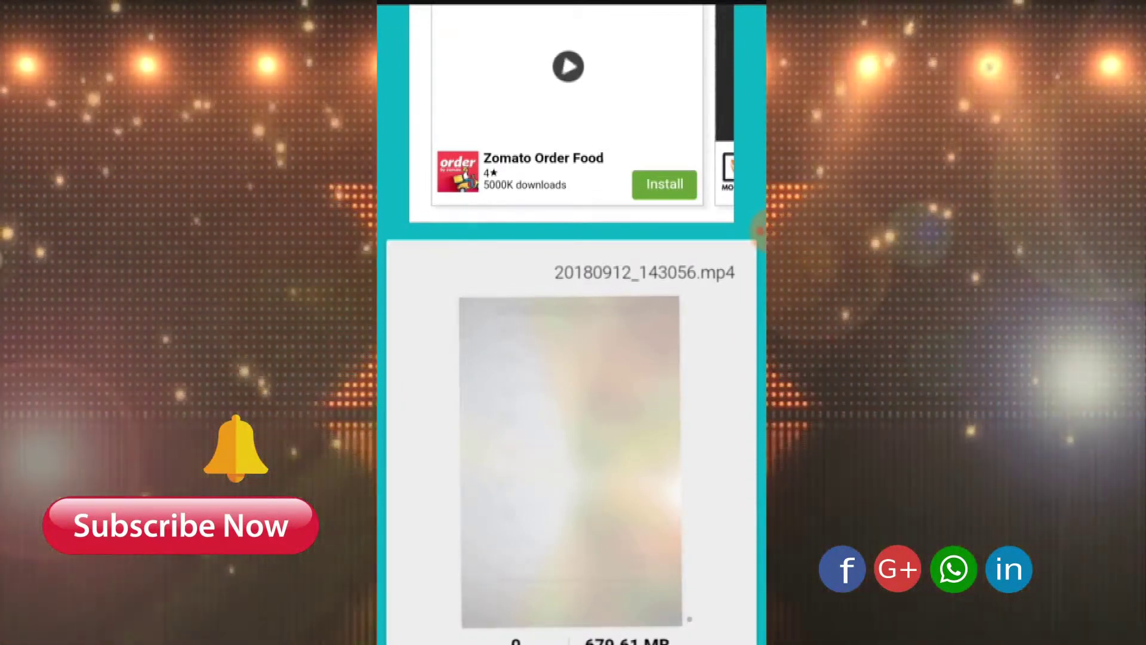
Scroll the whatstools.com page to follow the 679.61 MB video's upload status.
scroll(571, 322, "up", 1)
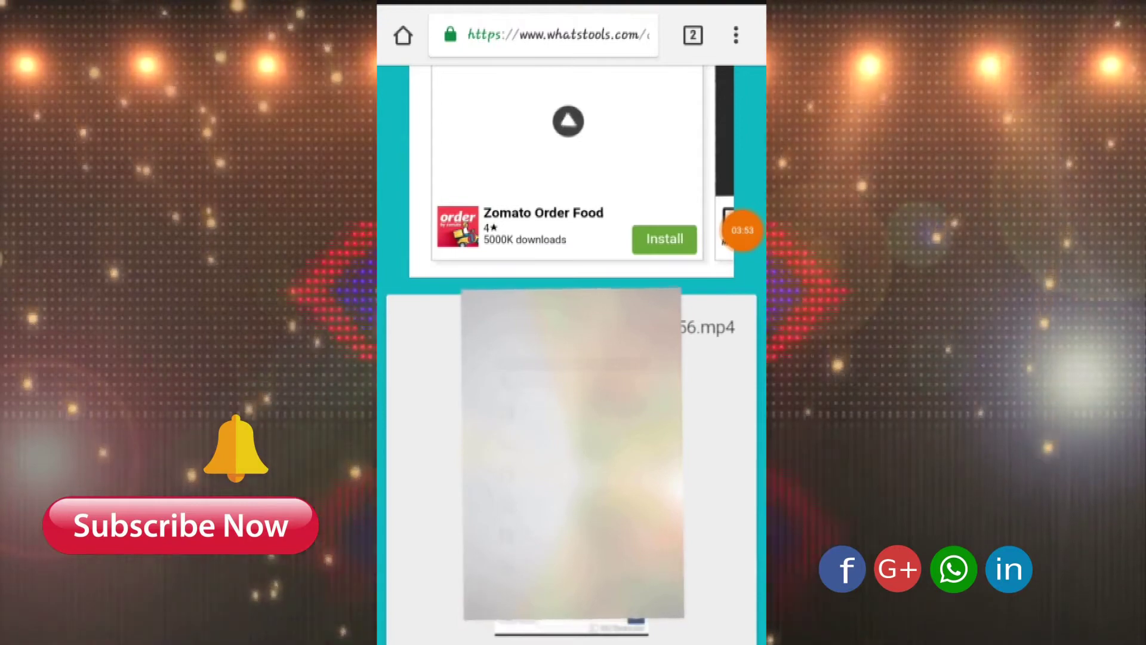
scroll(571, 358, "down", 2)
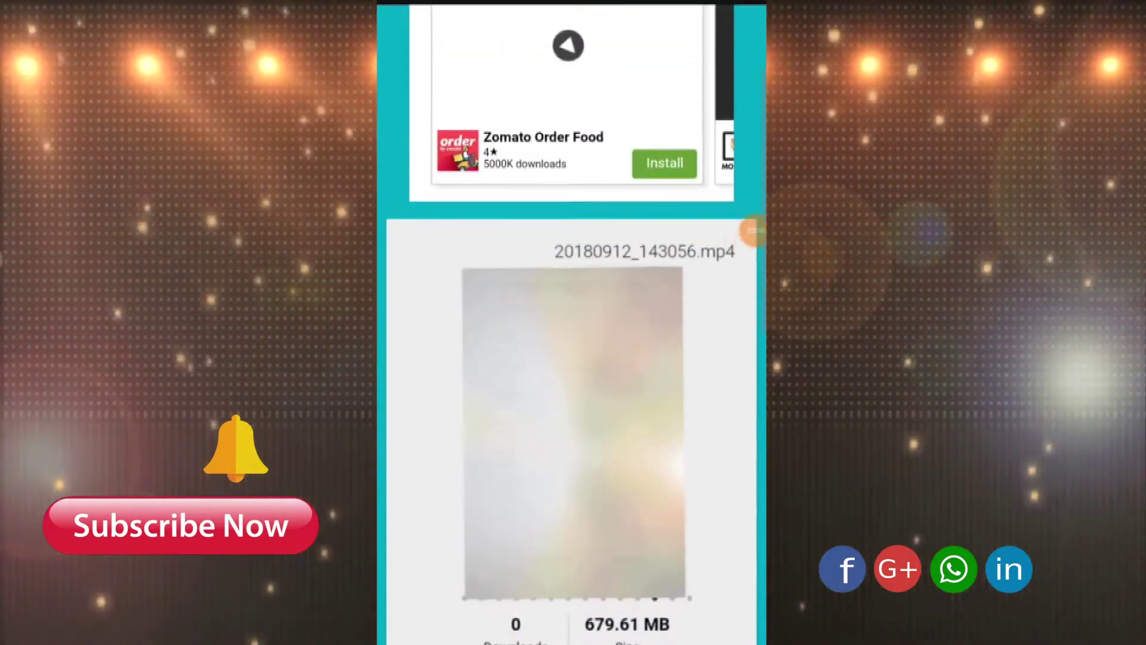
scroll(572, 358, "down", 3)
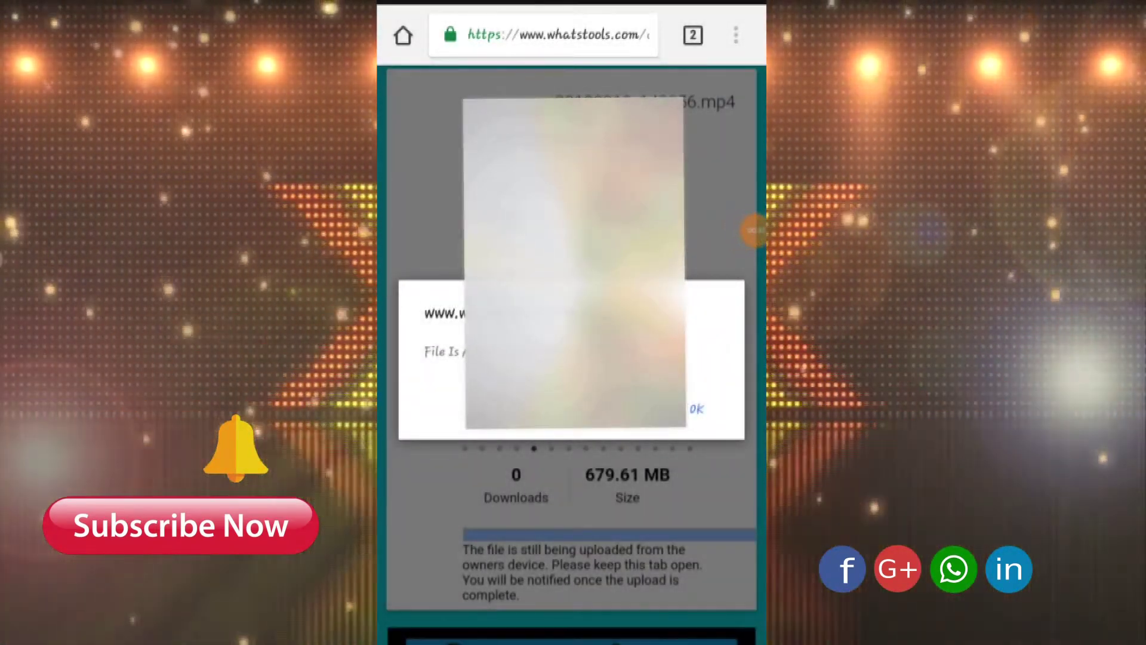
Dismiss the upload-complete alert and bring up DU Recorder's floating controls.
left_click(696, 409)
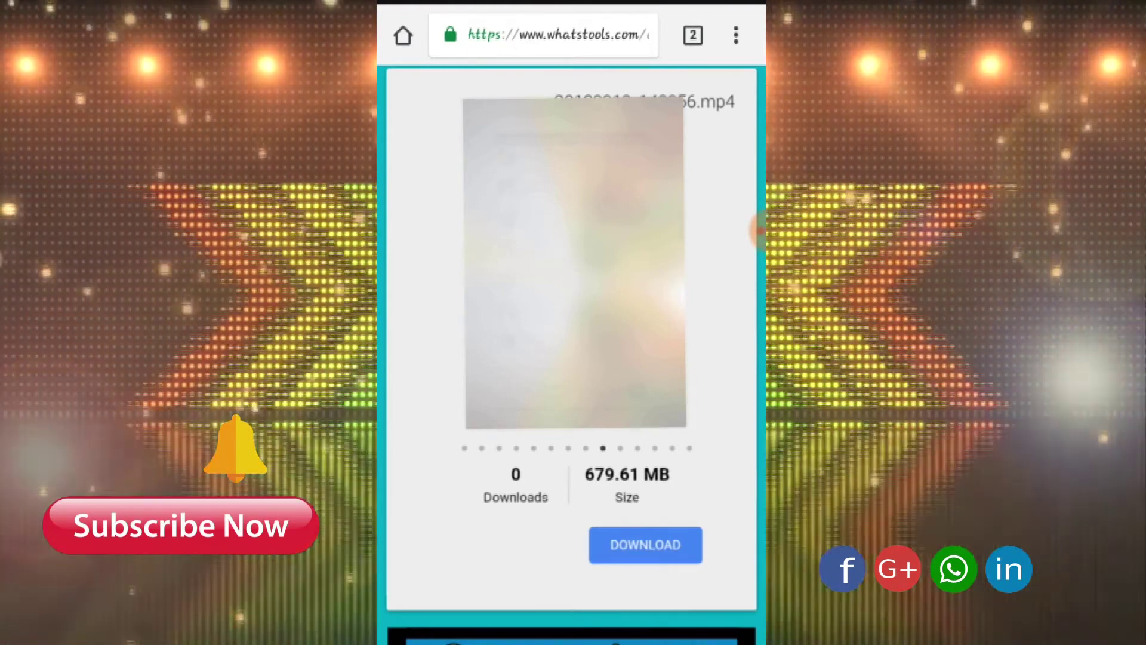
left_click(753, 229)
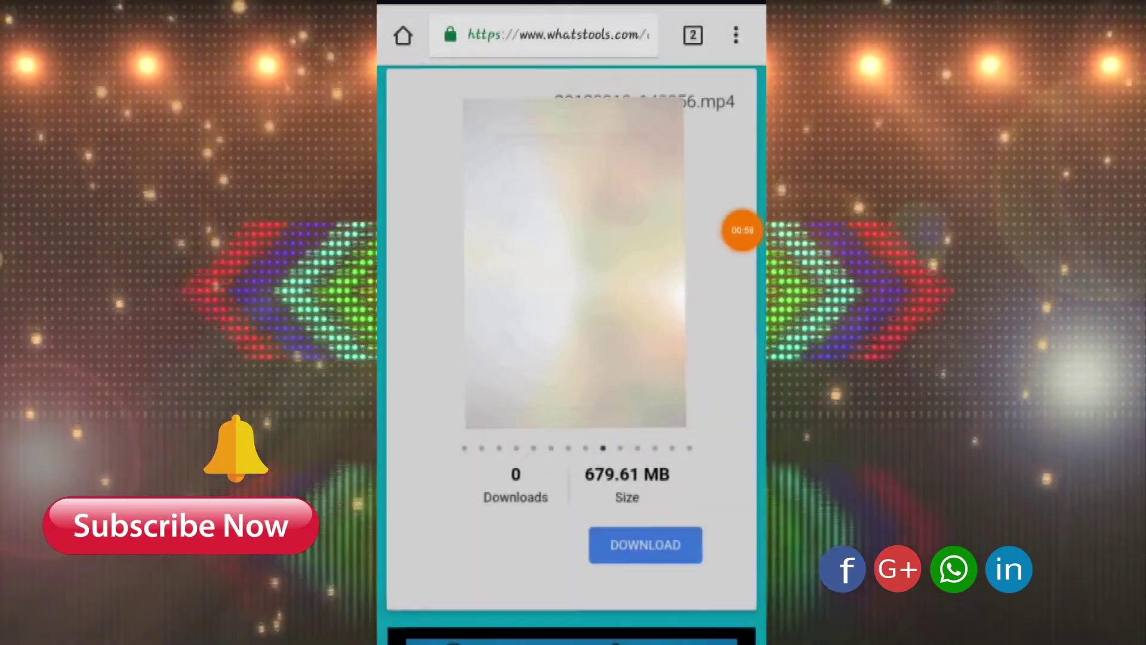